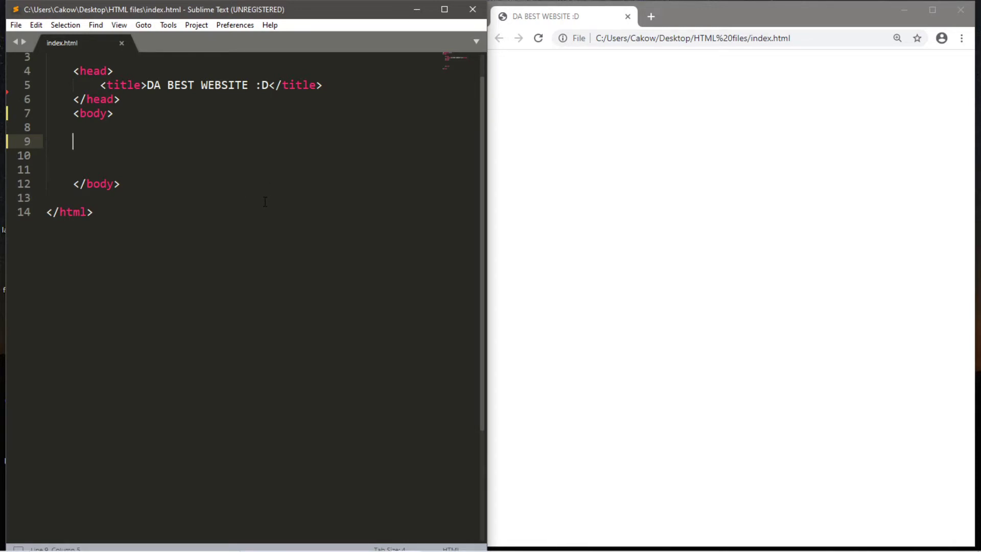
{"action": "type", "text": "<h1>"}
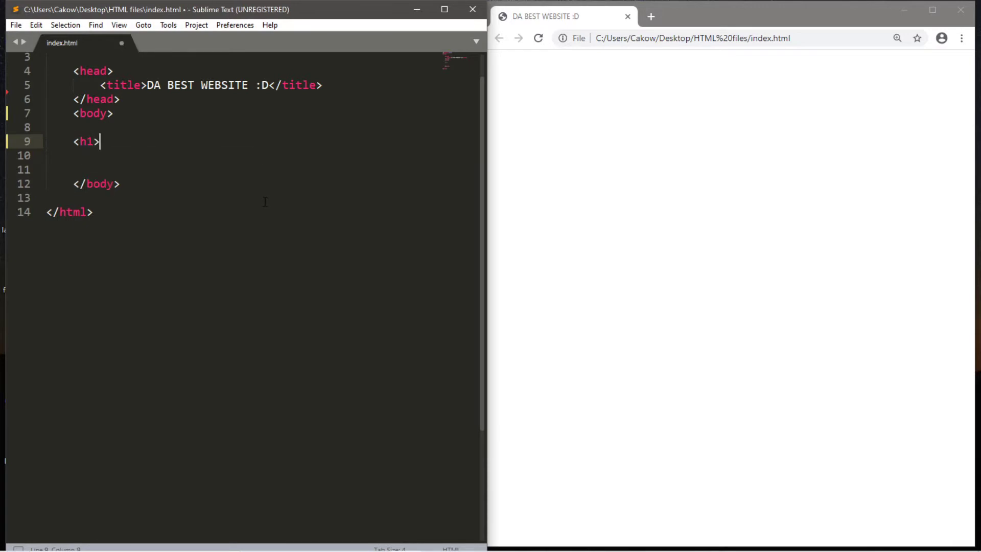
{"action": "type", "text": "Span "}
{"action": "type", "text": "tag</h1>"}
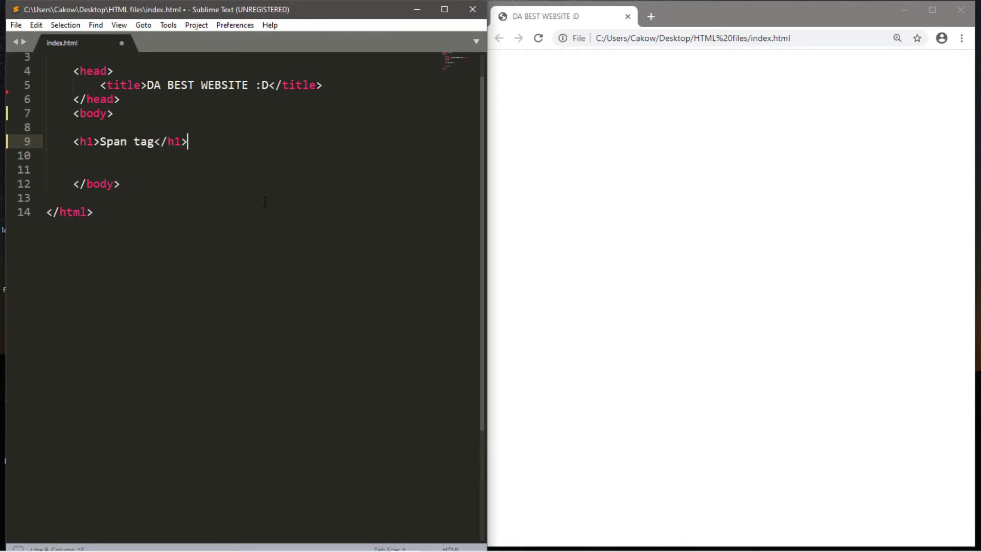
Add the 'Div tag' heading below 'Span tag', separated by two blank lines.
{"action": "key", "text": "Return"}
{"action": "type", "text": "<"}
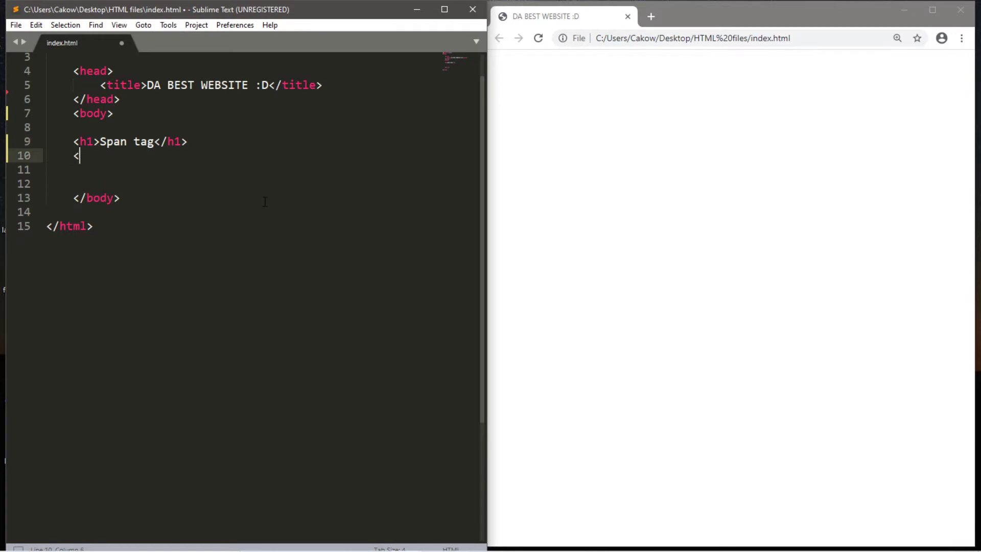
{"action": "type", "text": "h1"}
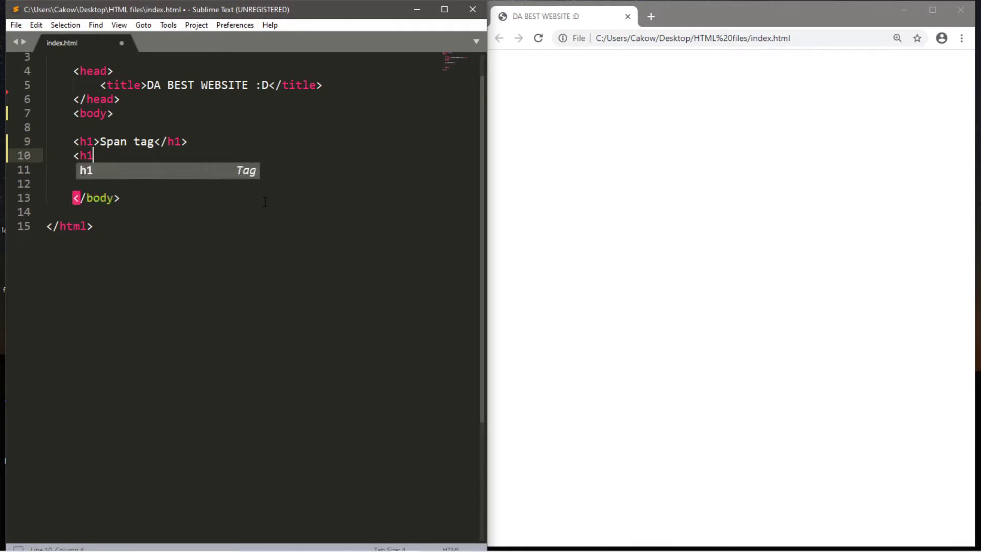
{"action": "type", "text": ">div"}
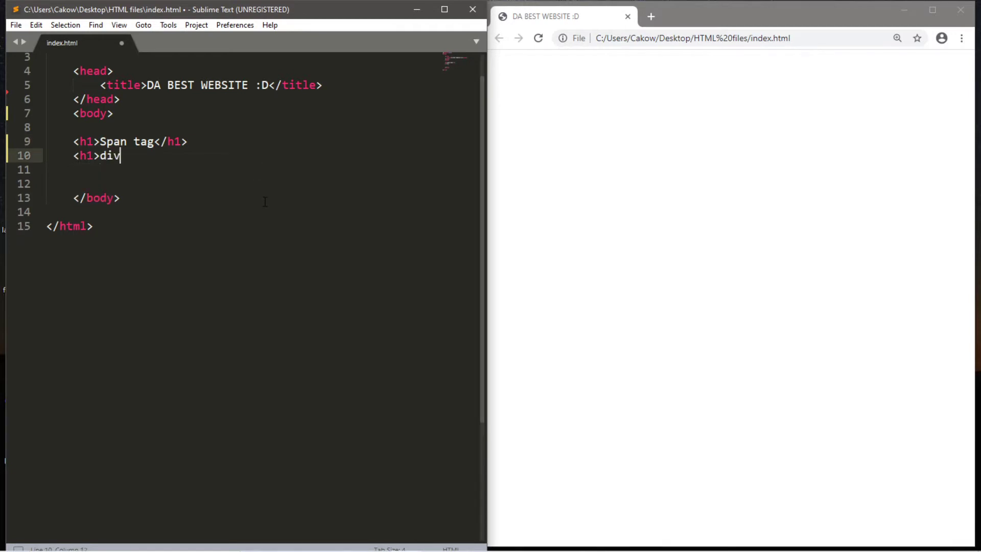
{"action": "key", "text": "BackSpace"}
{"action": "key", "text": "BackSpace"}
{"action": "key", "text": "BackSpace"}
{"action": "type", "text": "Div tag</"}
{"action": "left_click", "coordinate": [239, 142]}
{"action": "key", "text": "Return"}
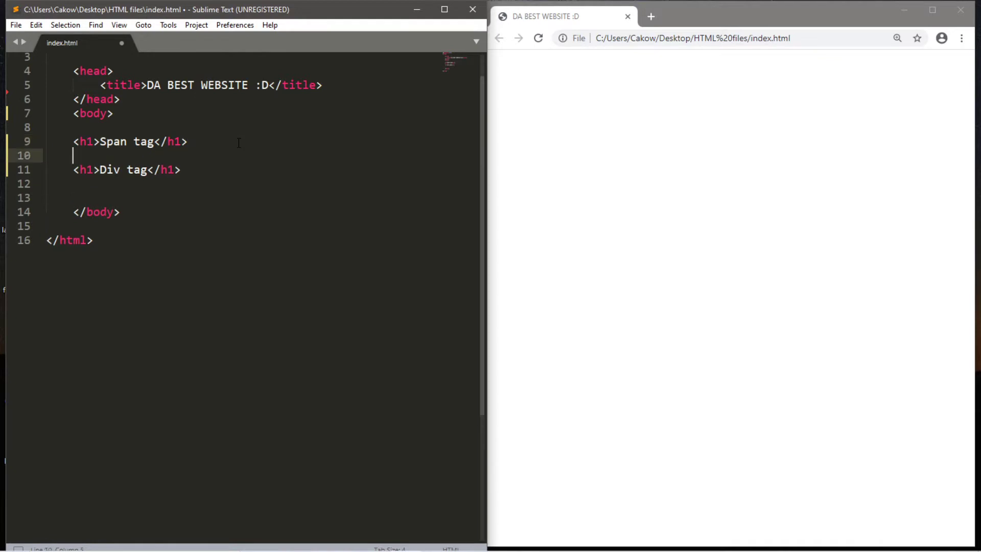
{"action": "key", "text": "Return"}
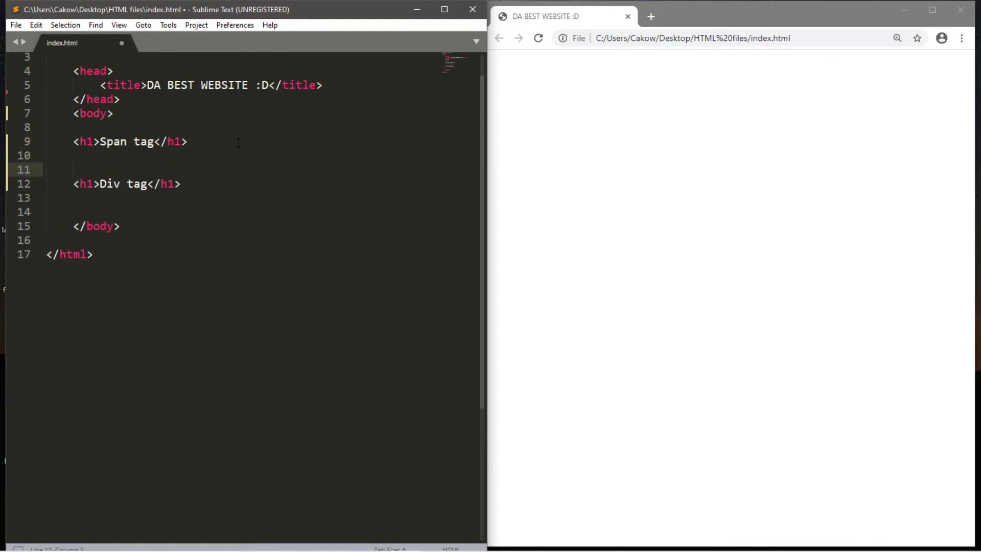
{"action": "type", "text": "lore"}
{"action": "type", "text": "m"}
Expand 'lorem' into a Lorem ipsum paragraph under the Span tag heading.
{"action": "key", "text": "Tab"}
{"action": "left_click", "coordinate": [74, 169]}
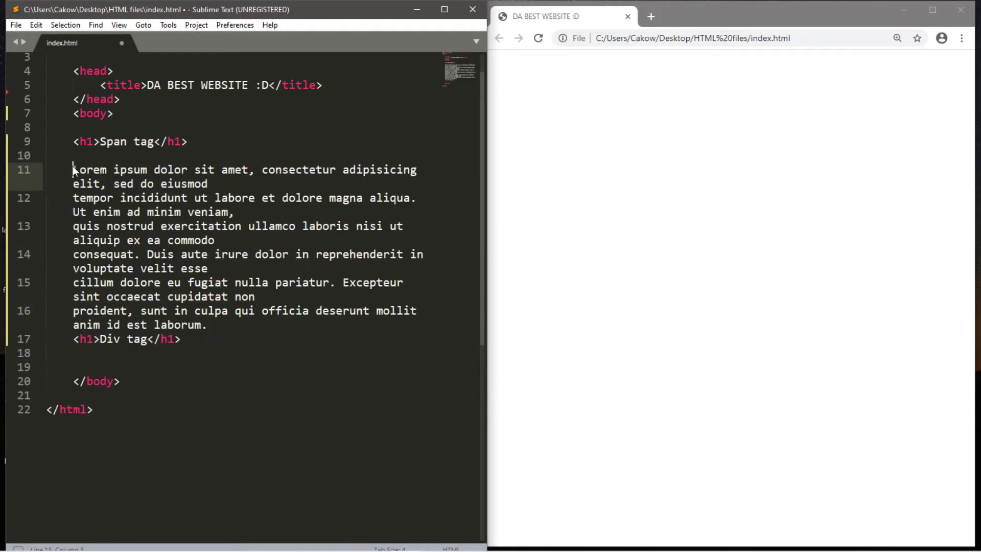
{"action": "type", "text": "<p>"}
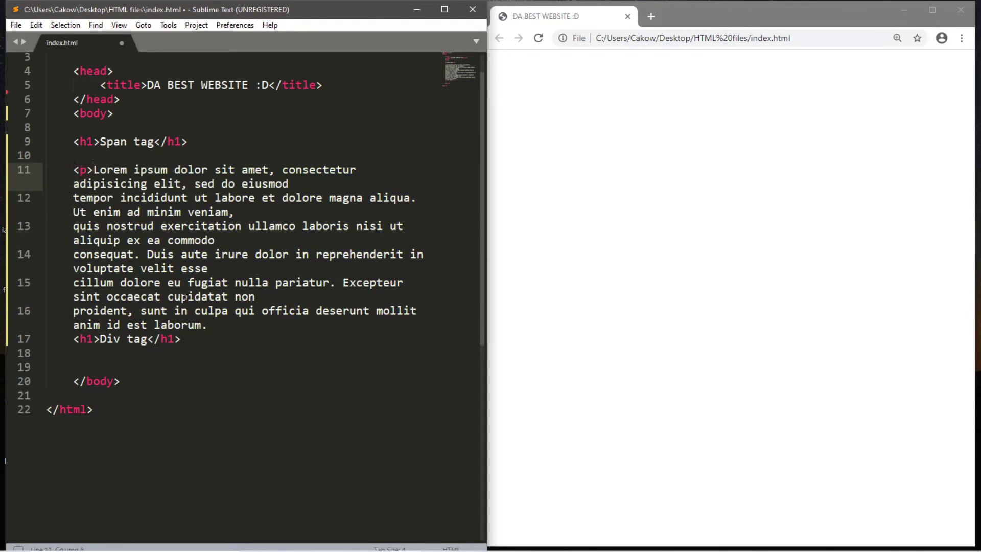
{"action": "left_click", "coordinate": [222, 325]}
{"action": "type", "text": "</p>"}
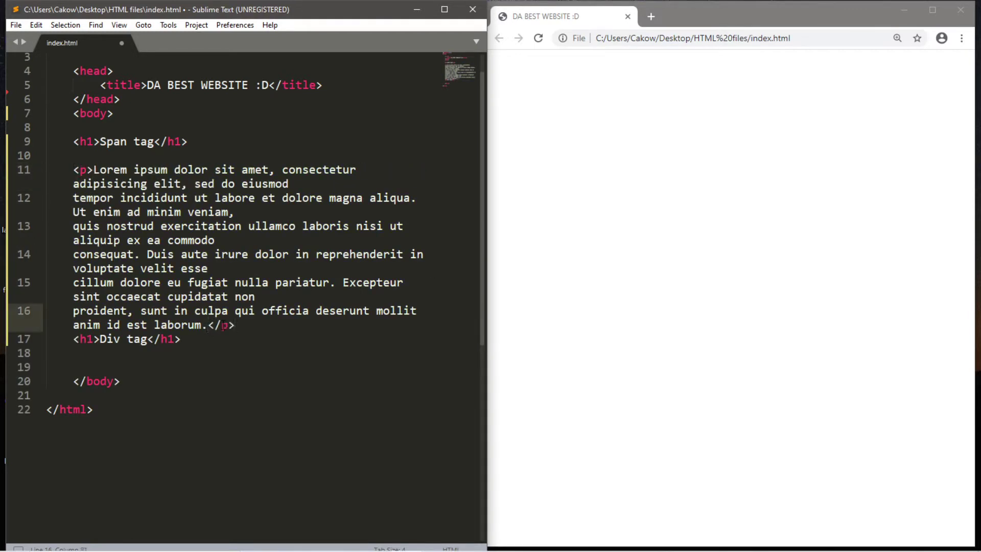
{"action": "key", "text": "Return"}
Copy the Lorem paragraph under the Div tag heading and fix its indent.
{"action": "mouse_move", "coordinate": [418, 198]}
{"action": "left_mouse_down"}
{"action": "mouse_move", "coordinate": [45, 198]}
{"action": "mouse_move", "coordinate": [46, 185]}
{"action": "left_mouse_up"}
{"action": "left_click", "coordinate": [230, 353]}
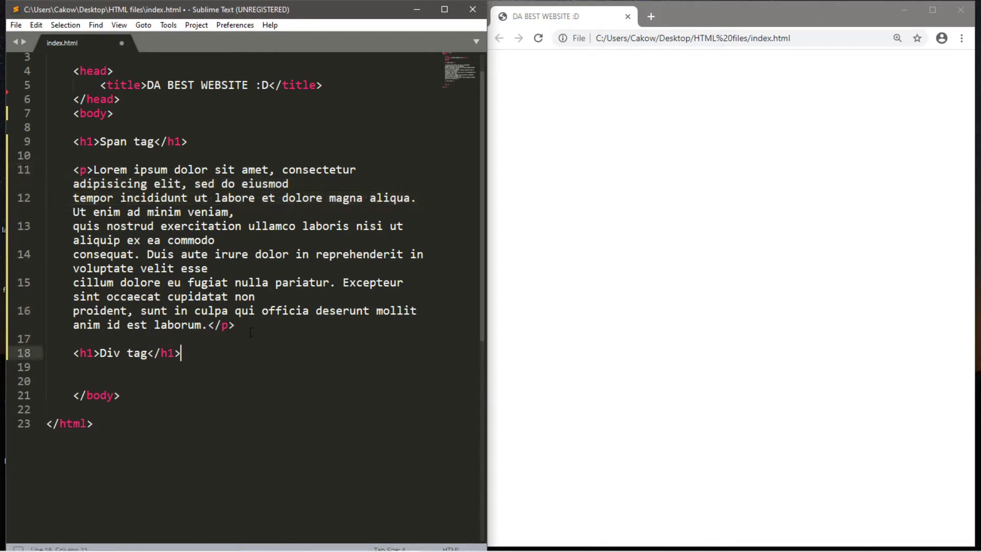
{"action": "left_click_drag", "start_coordinate": [234, 325], "coordinate": [46, 170]}
{"action": "key", "text": "ctrl+c"}
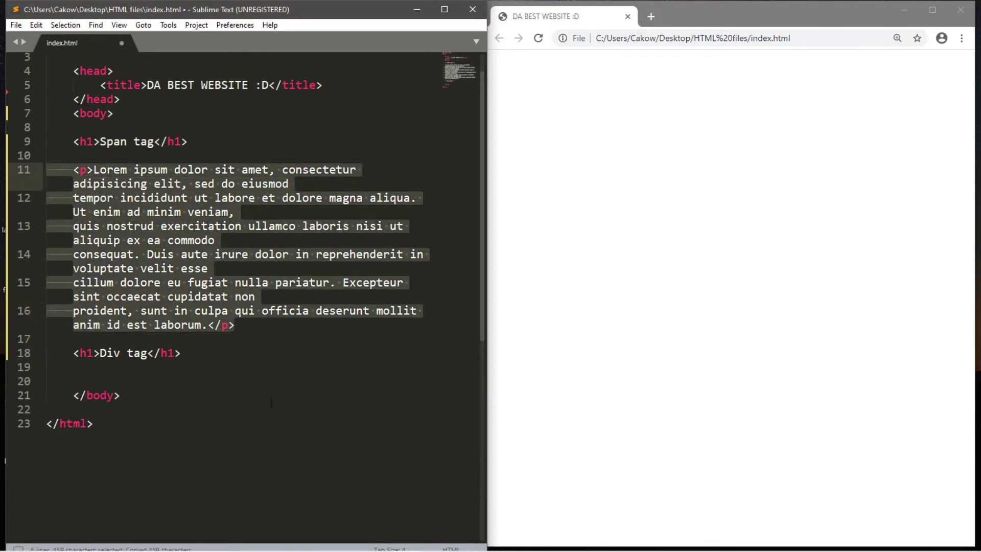
{"action": "left_click", "coordinate": [235, 353]}
{"action": "key", "text": "Return"}
{"action": "key", "text": "Return"}
{"action": "key", "text": "ctrl+v"}
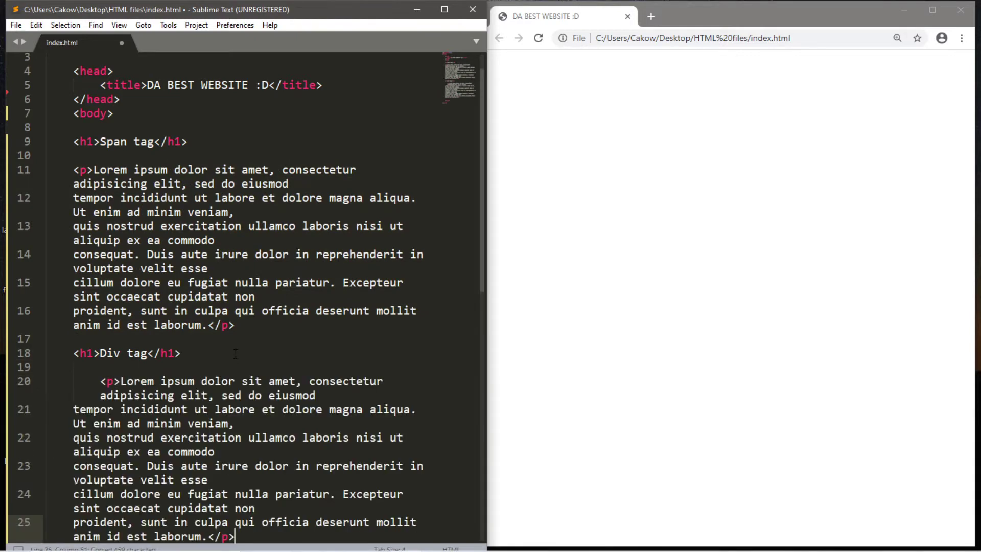
{"action": "left_click", "coordinate": [97, 382]}
{"action": "key", "text": "BackSpace"}
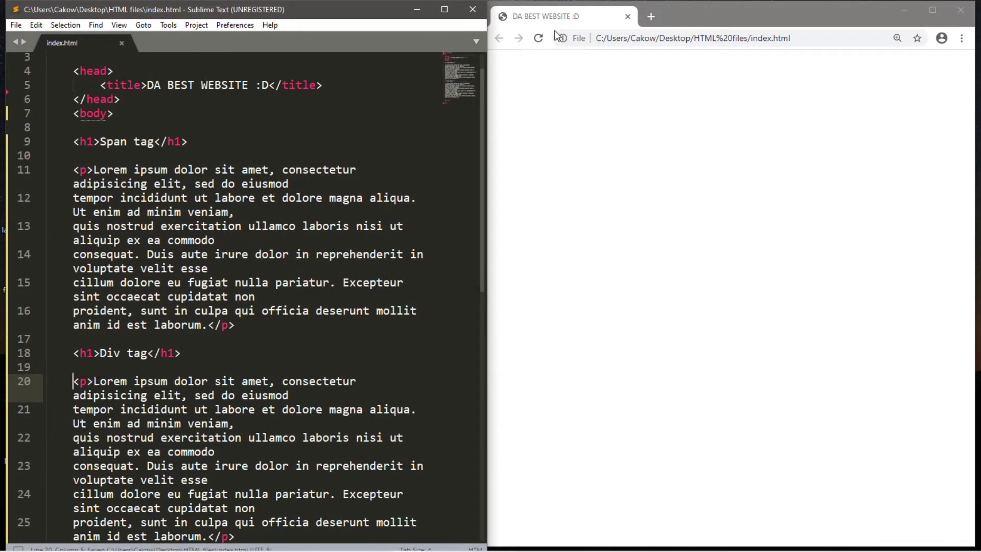
Reload Chrome to preview both headings with their Lorem ipsum paragraphs.
{"action": "left_click", "coordinate": [538, 37]}
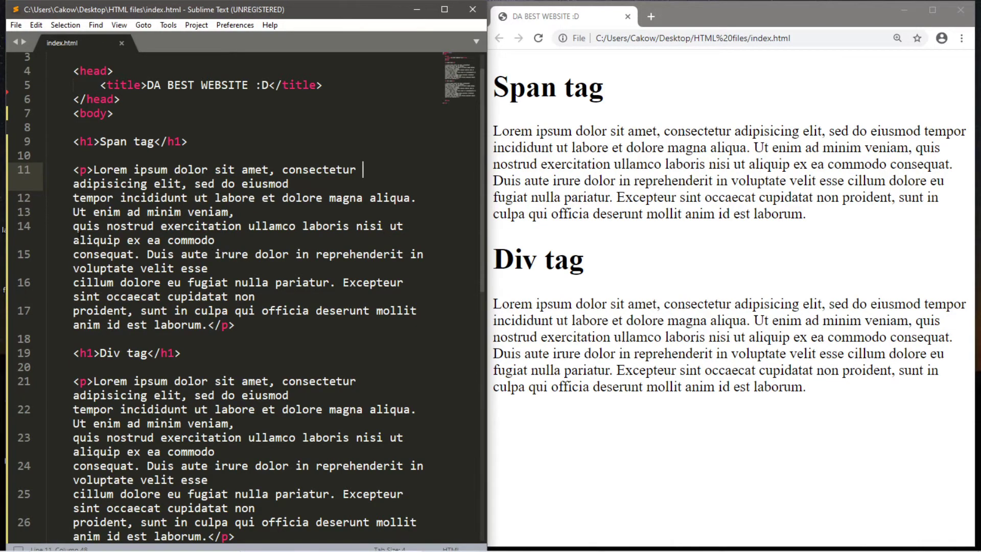
{"action": "left_click", "coordinate": [73, 212]}
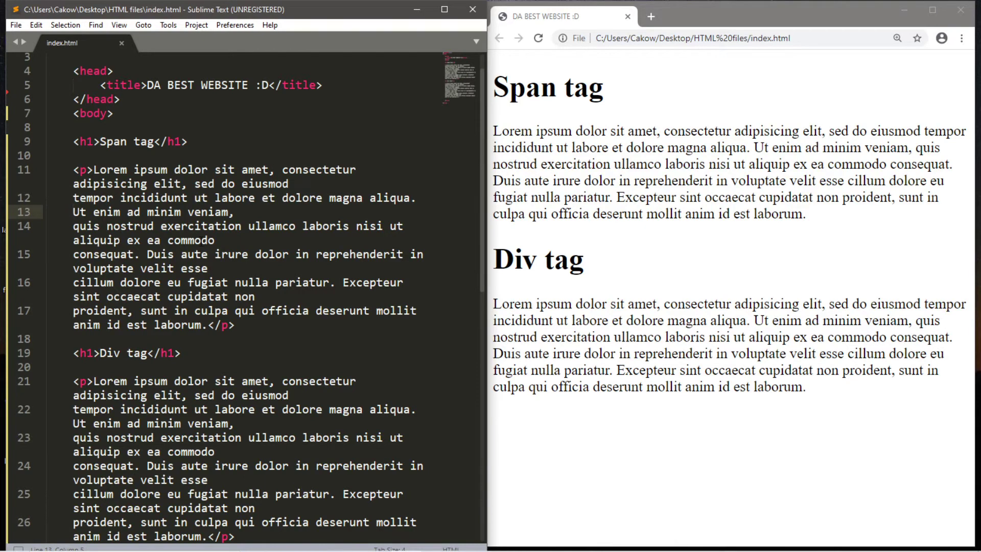
{"action": "type", "text": "<span"}
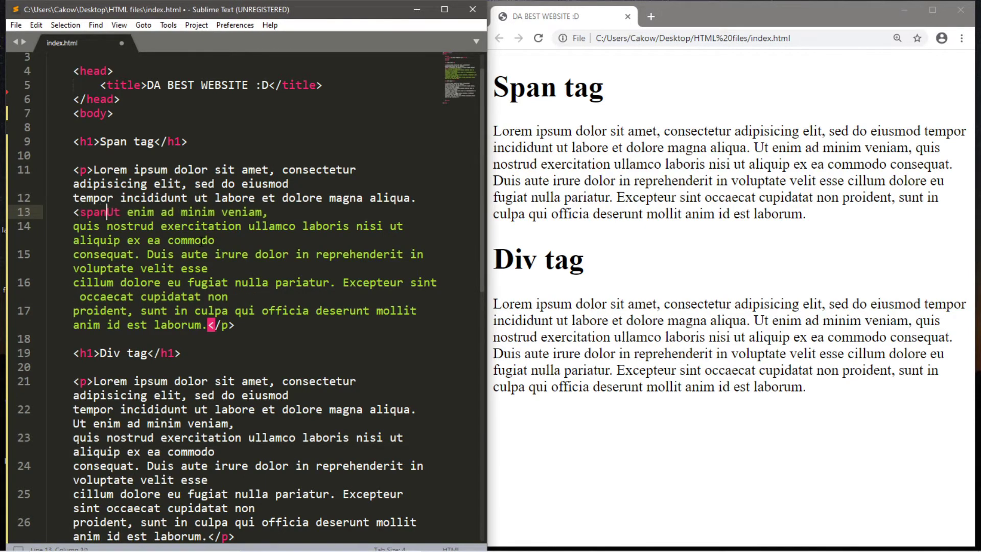
{"action": "type", "text": ">"}
Finish the span after the 'consequat.' sentence, save, and reload the preview.
{"action": "left_click", "coordinate": [139, 254]}
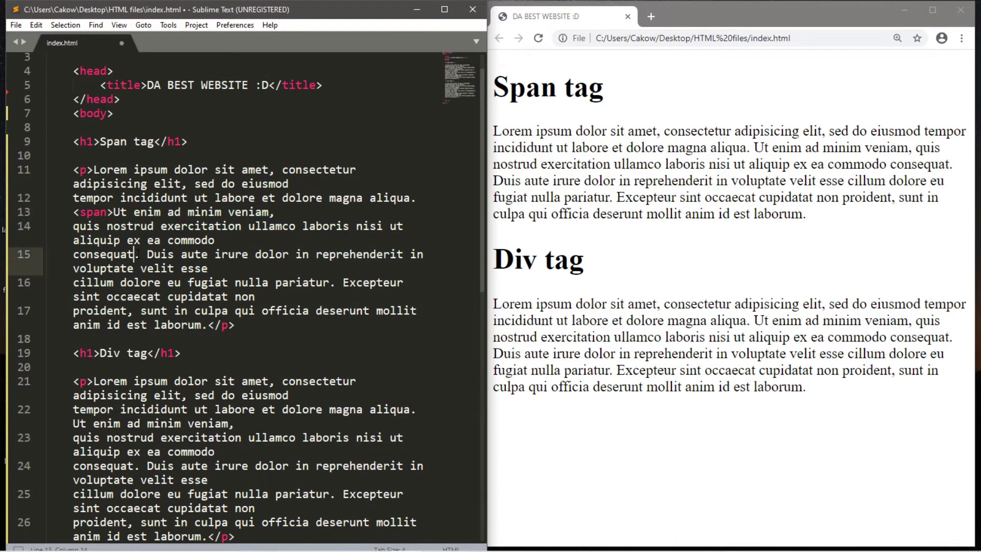
{"action": "type", "text": "</span>"}
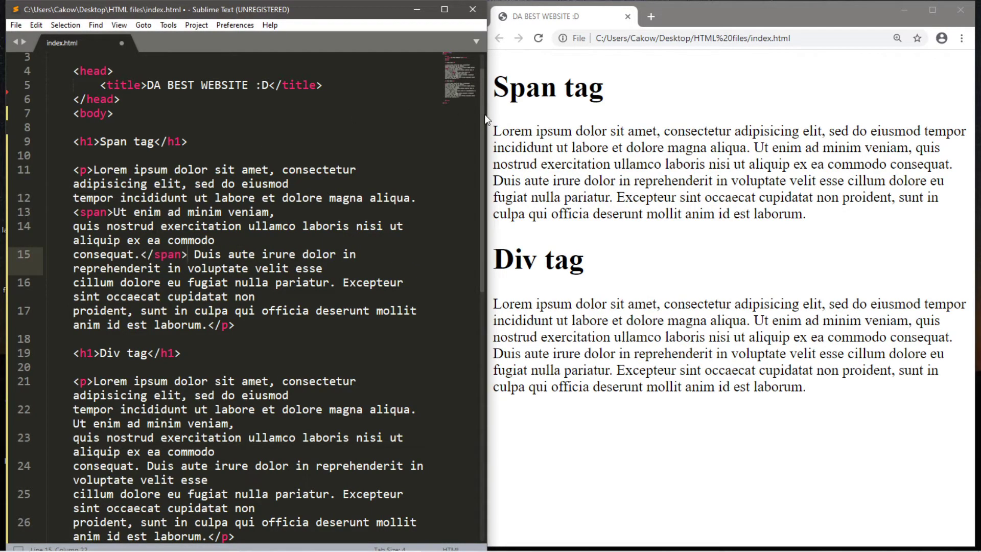
{"action": "key", "text": "ctrl+s"}
{"action": "left_click", "coordinate": [539, 39]}
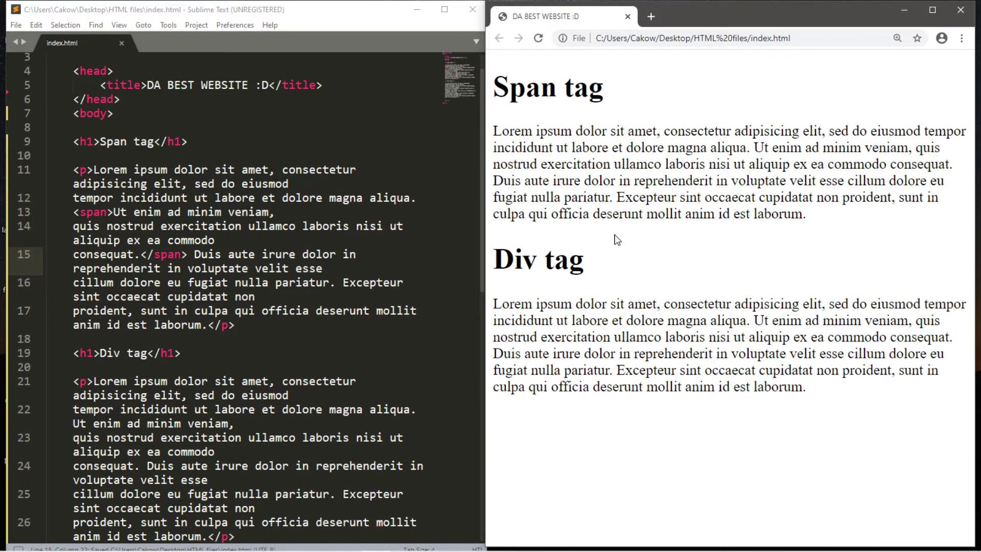
Add style="color:red" to the opening span tag, then save and reload the preview.
{"action": "left_click", "coordinate": [106, 211]}
{"action": "type", "text": "style"}
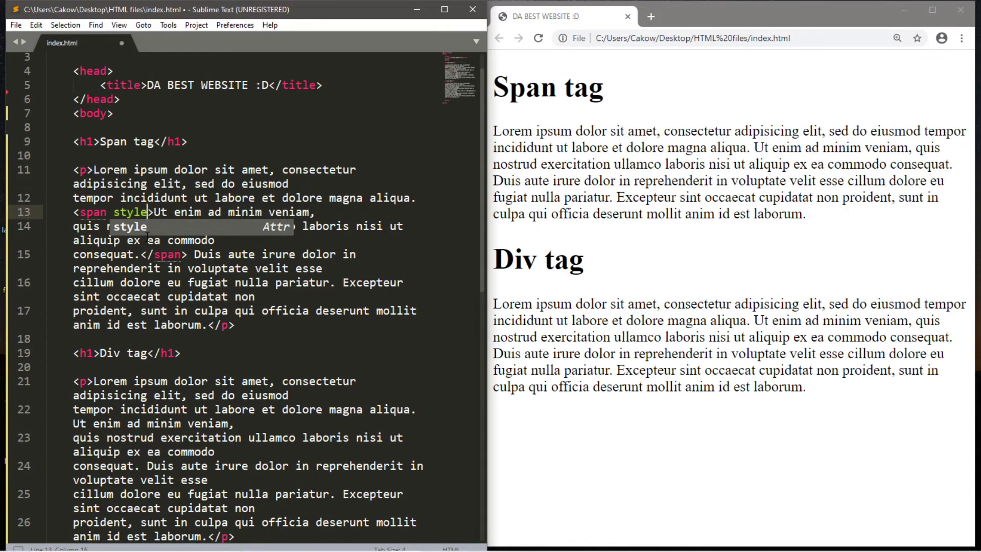
{"action": "key", "text": "Return"}
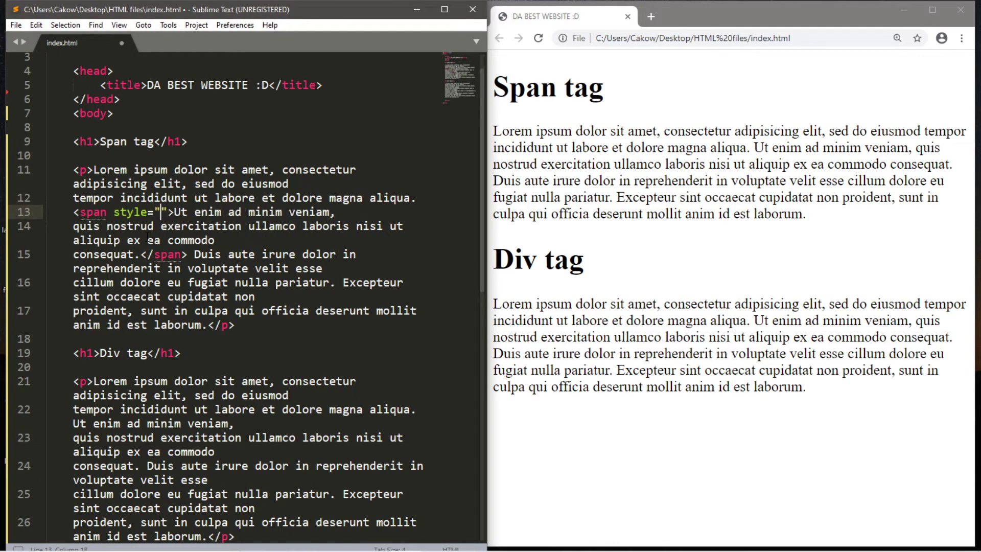
{"action": "type", "text": "color"}
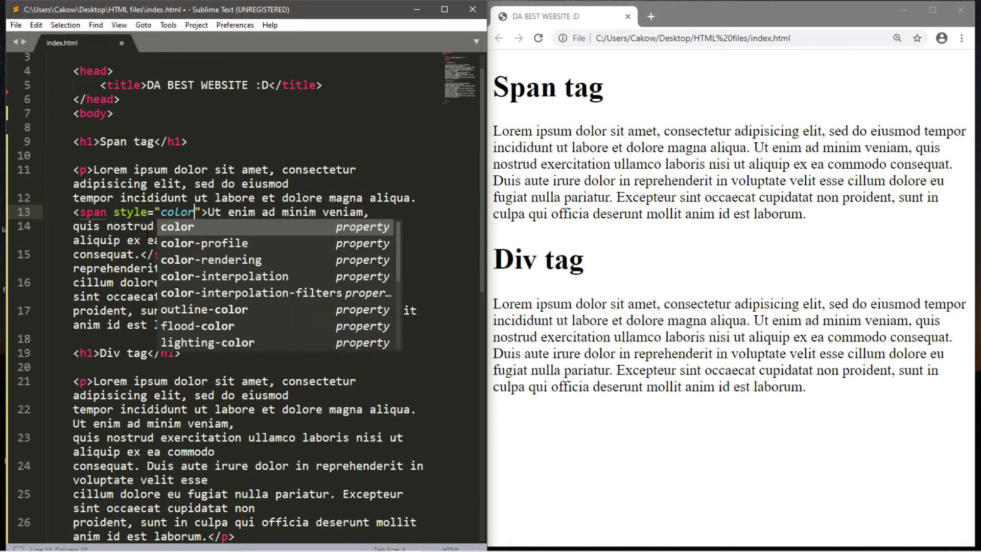
{"action": "type", "text": ":red"}
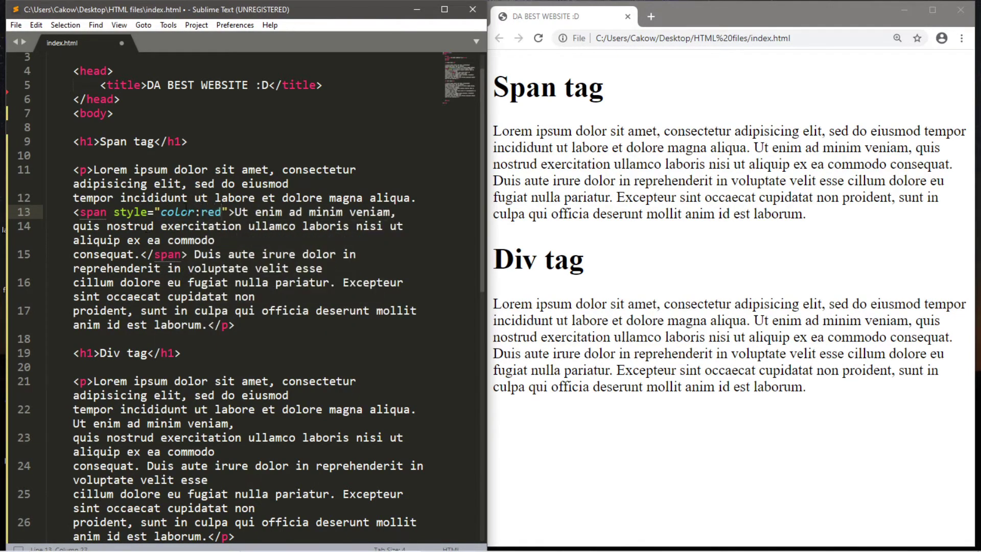
{"action": "key", "text": "ctrl+s"}
{"action": "left_click", "coordinate": [539, 39]}
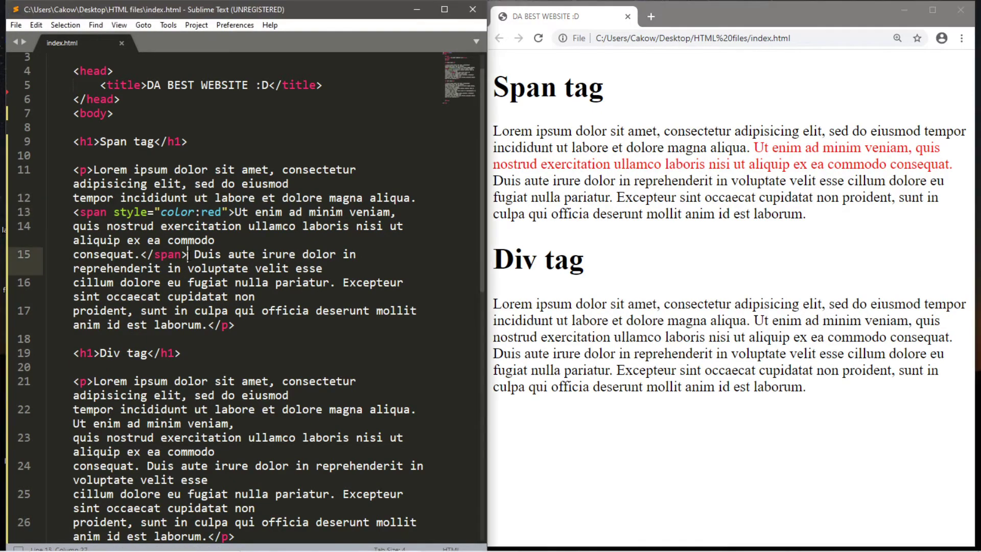
{"action": "left_click_drag", "start_coordinate": [187, 253], "coordinate": [141, 254]}
{"action": "key", "text": "BackSpace"}
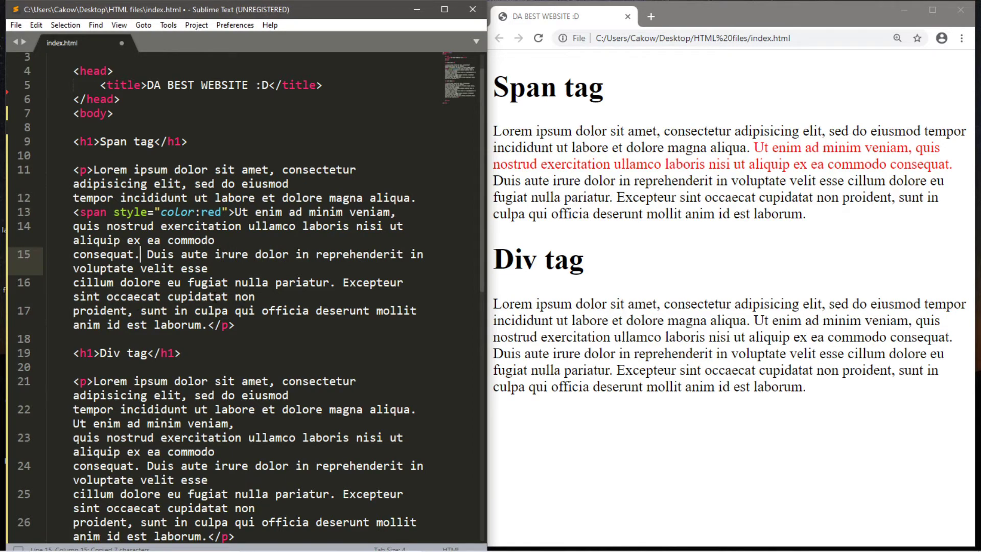
{"action": "left_click", "coordinate": [227, 296]}
{"action": "key", "text": "ctrl+v"}
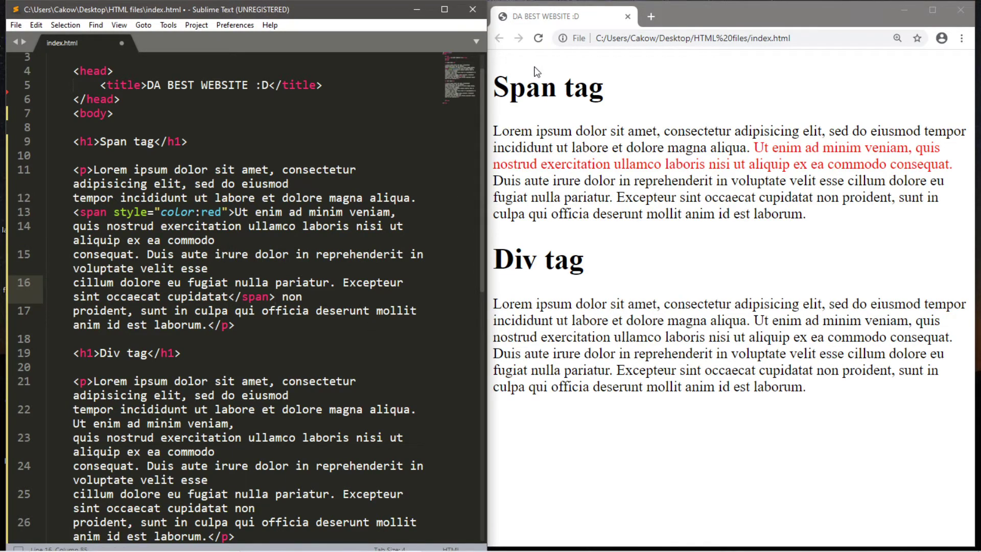
{"action": "key", "text": "ctrl+s"}
{"action": "left_click", "coordinate": [538, 37]}
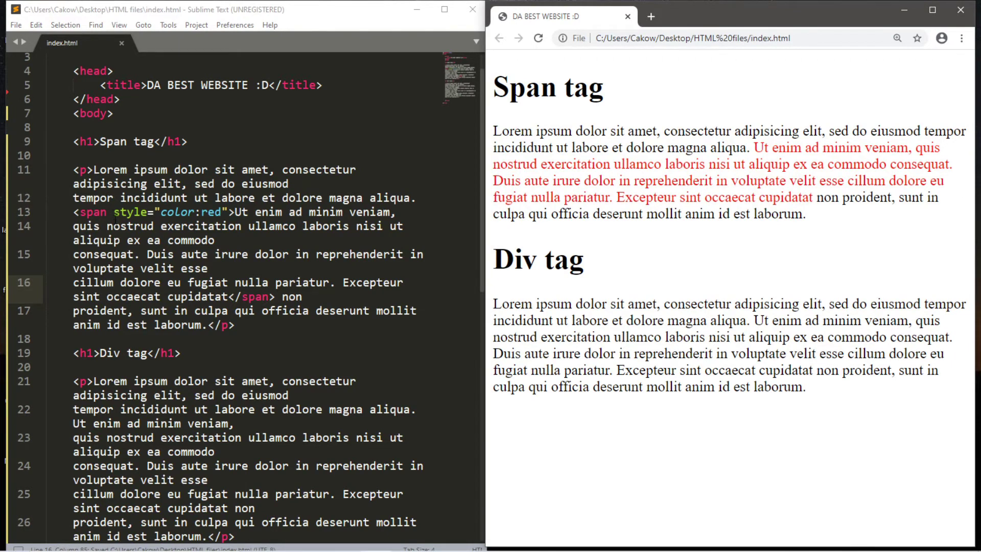
{"action": "left_click_drag", "start_coordinate": [113, 211], "coordinate": [226, 217]}
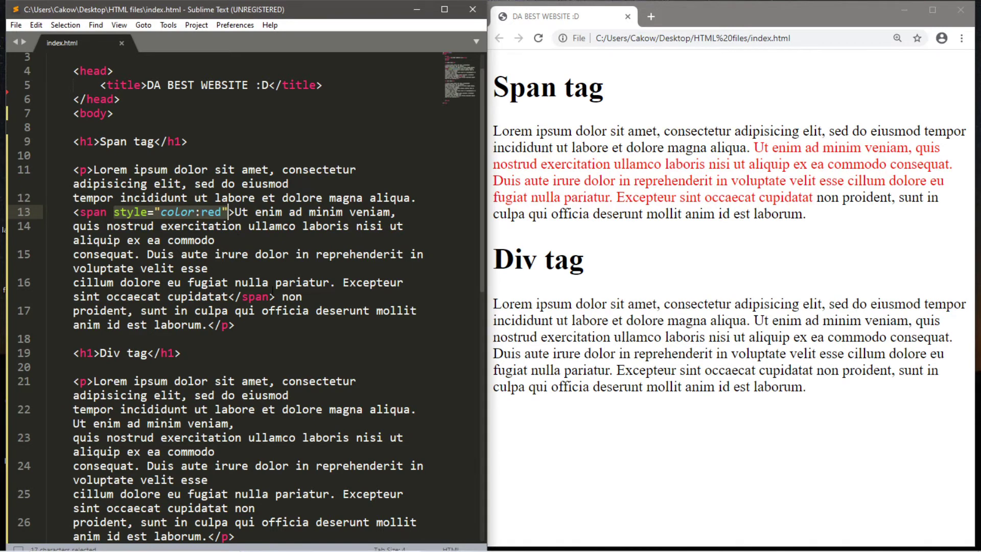
{"action": "left_click_drag", "start_coordinate": [274, 297], "coordinate": [228, 297]}
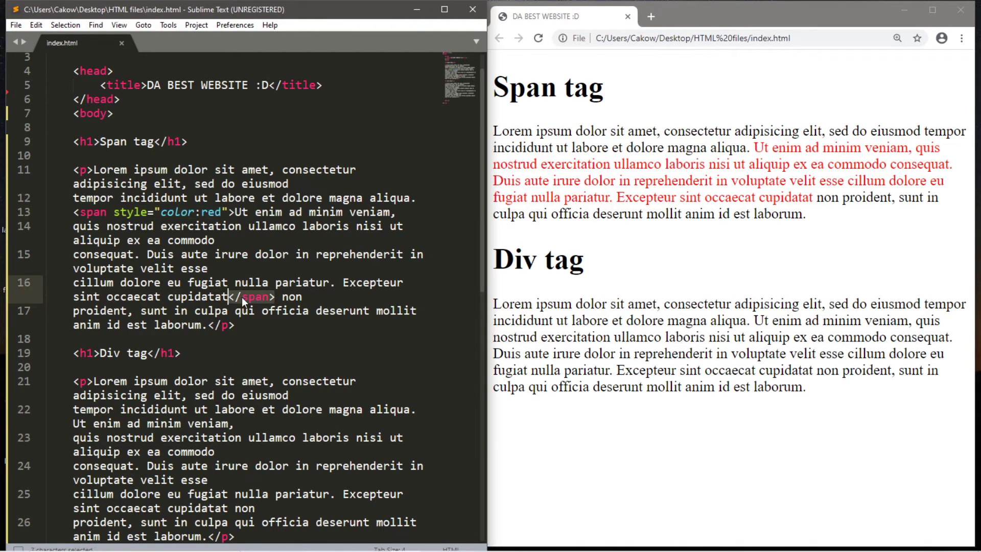
{"action": "key", "text": "ctrl+c"}
{"action": "key", "text": "BackSpace"}
{"action": "key", "text": "ctrl+s"}
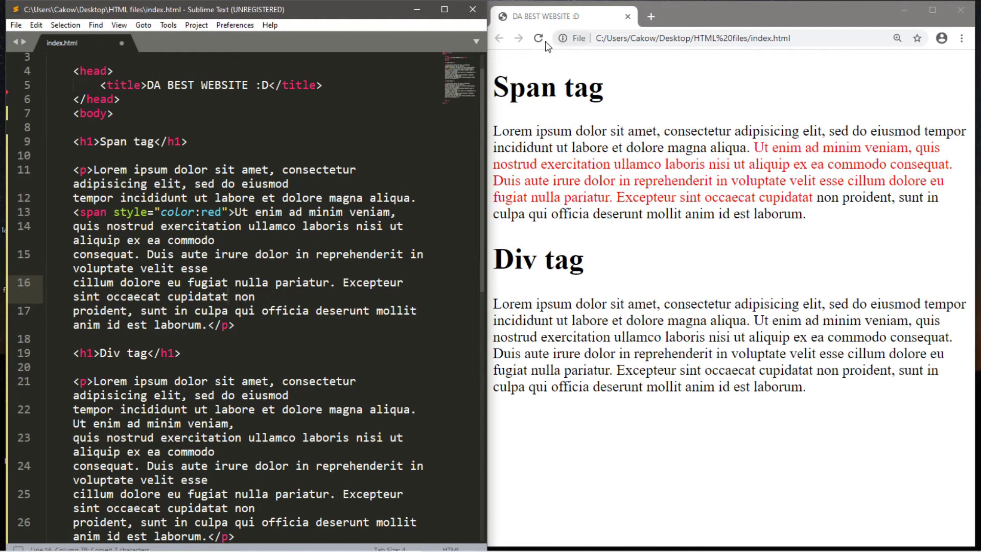
{"action": "left_click", "coordinate": [539, 38]}
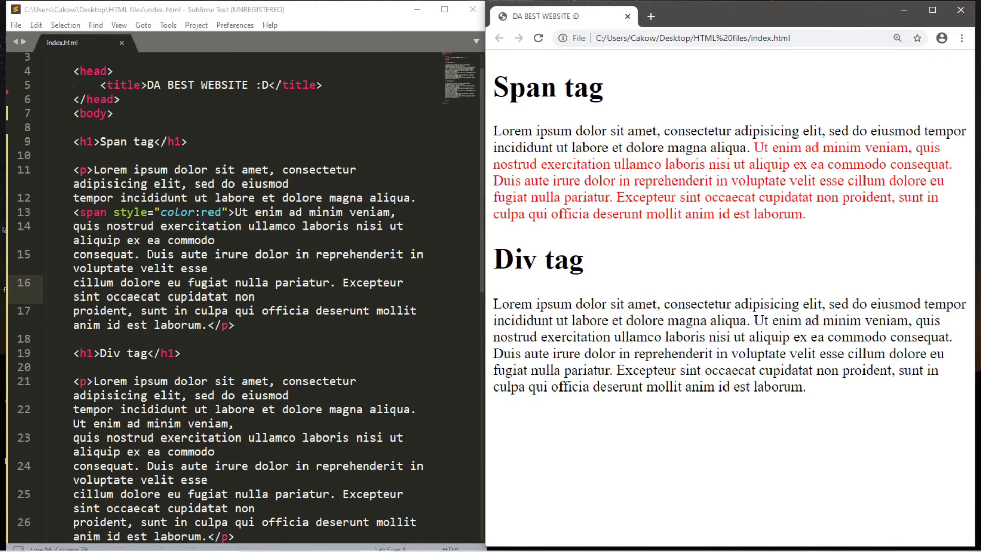
{"action": "left_click", "coordinate": [140, 254]}
{"action": "key", "text": "ctrl+v"}
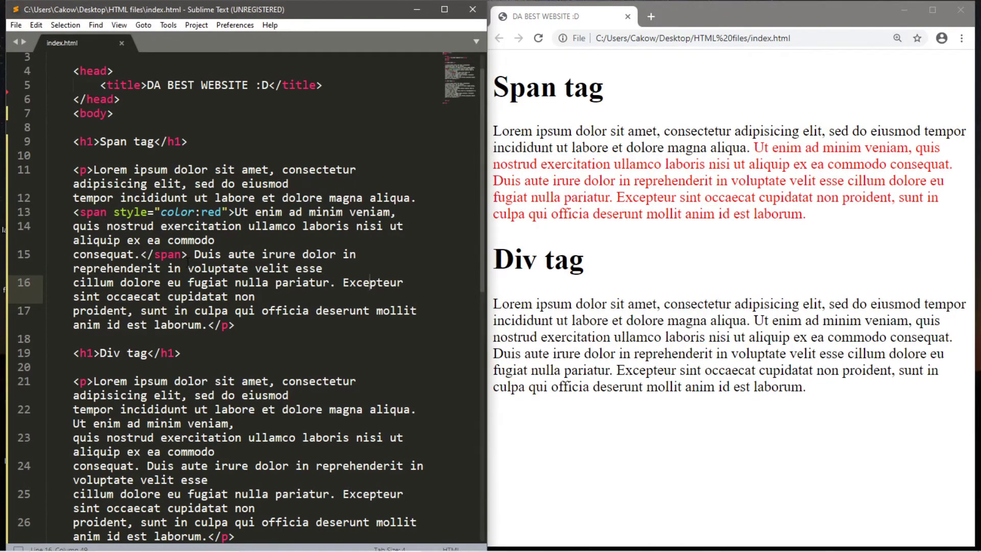
{"action": "left_click", "coordinate": [539, 39]}
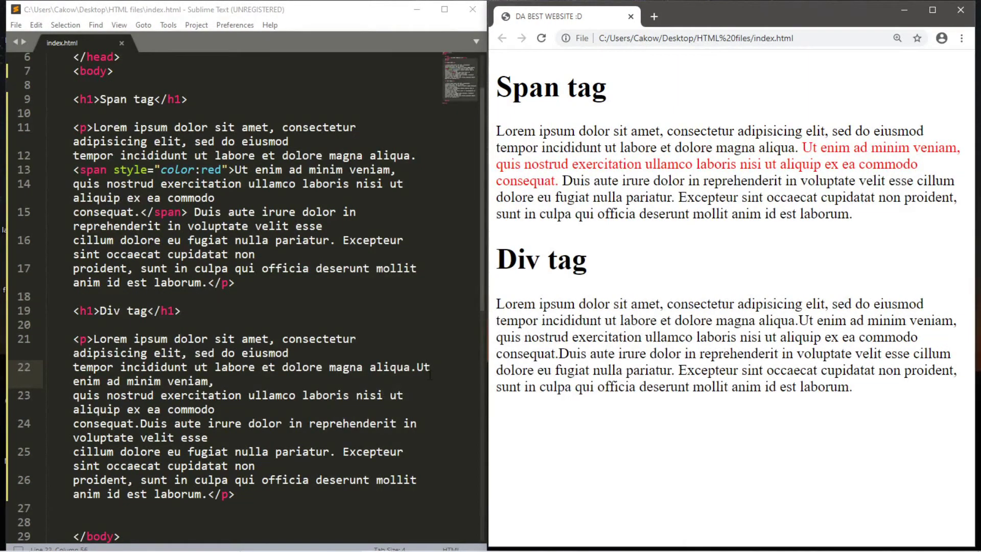
{"action": "type", "text": "<"}
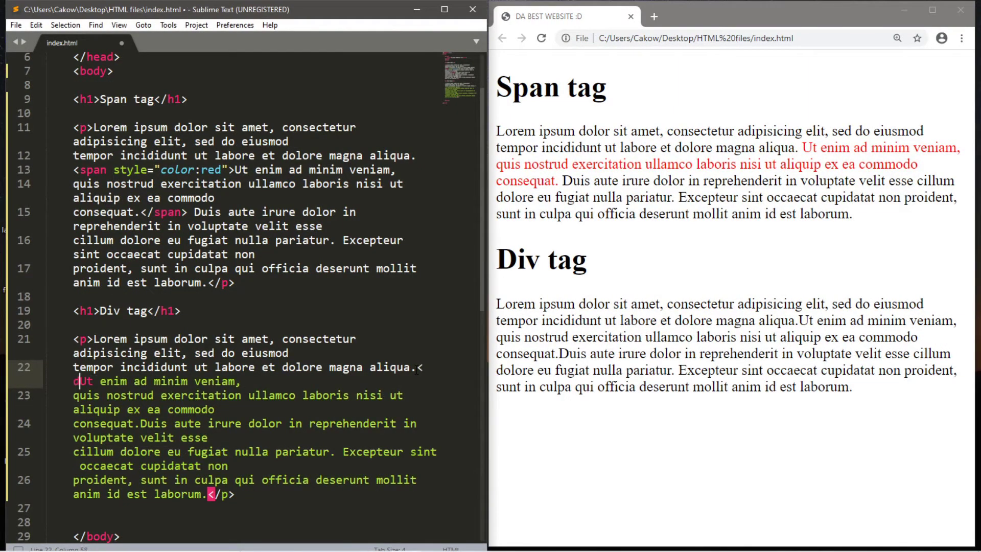
{"action": "type", "text": "div>"}
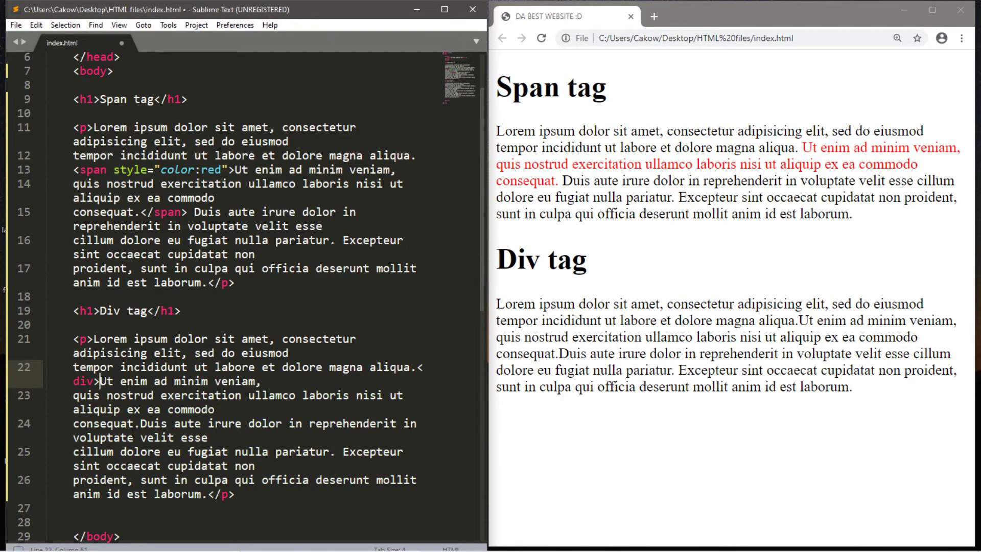
Copy the span's style="color:red" into the opening div tag, then save and reload Chrome.
{"action": "left_click", "coordinate": [140, 424]}
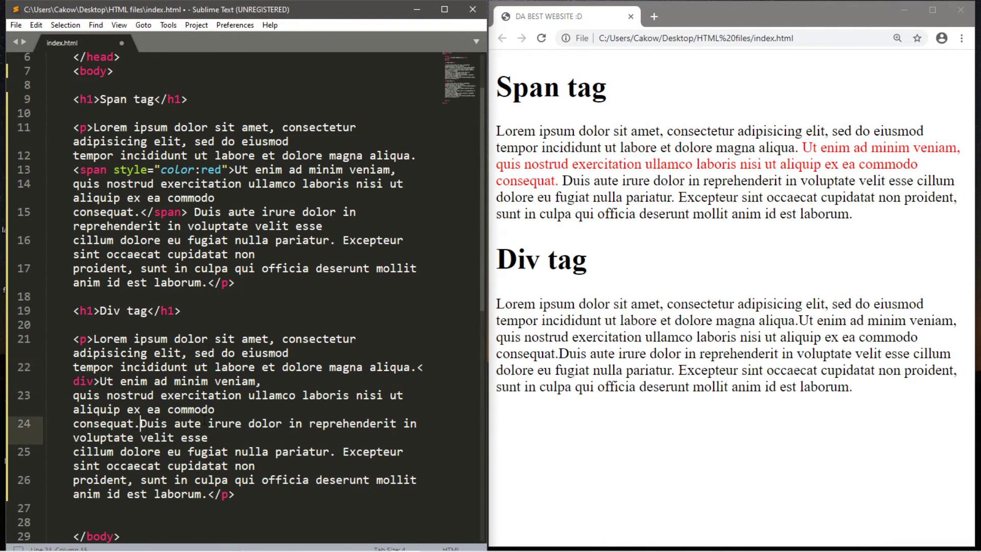
{"action": "type", "text": "</div>"}
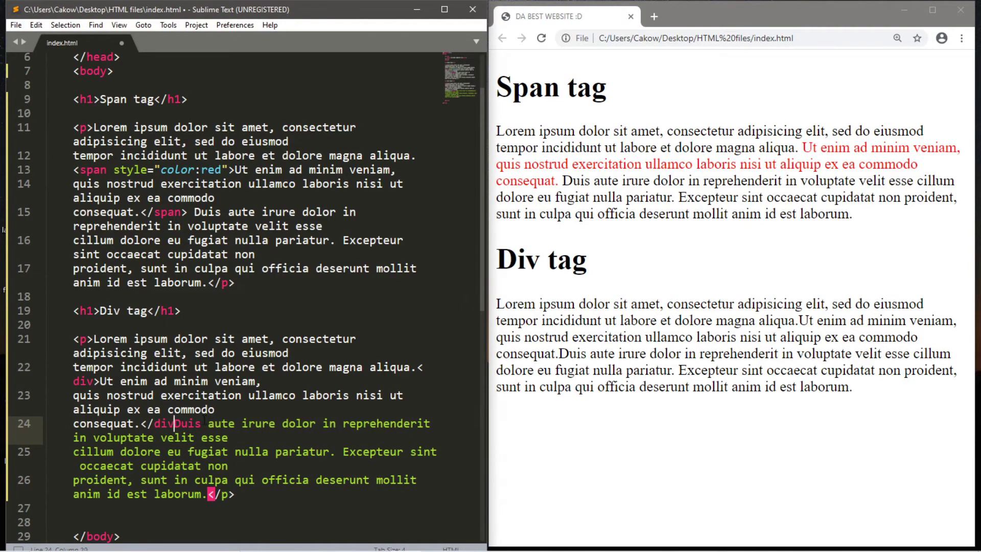
{"action": "left_click_drag", "start_coordinate": [113, 170], "coordinate": [222, 170]}
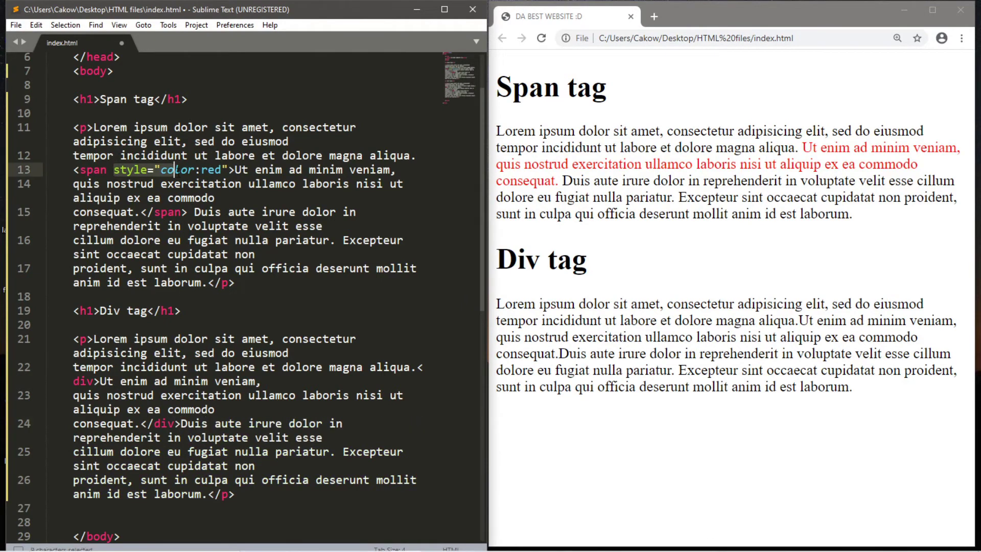
{"action": "key", "text": "ctrl+c"}
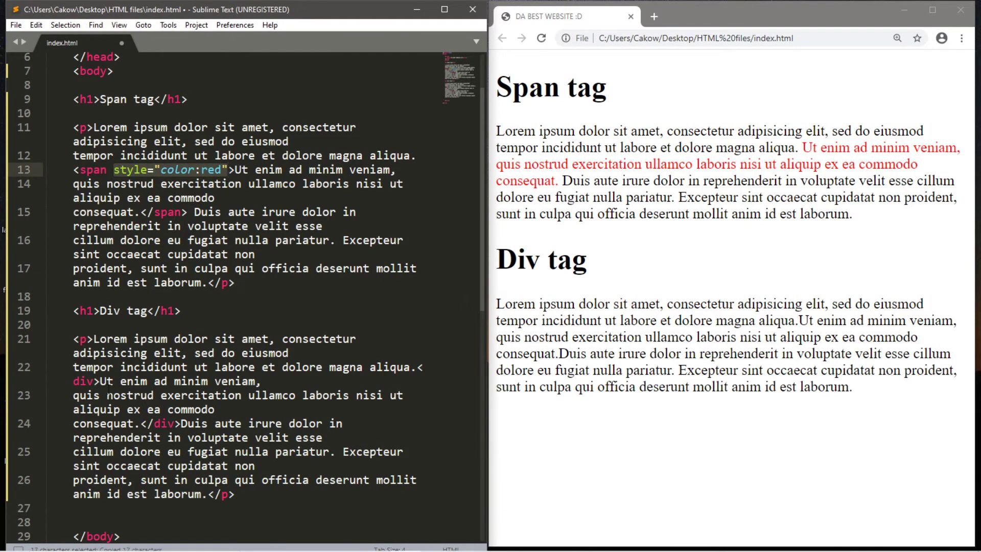
{"action": "left_click", "coordinate": [94, 381]}
{"action": "key", "text": "ctrl+v"}
{"action": "type", "text": "\""}
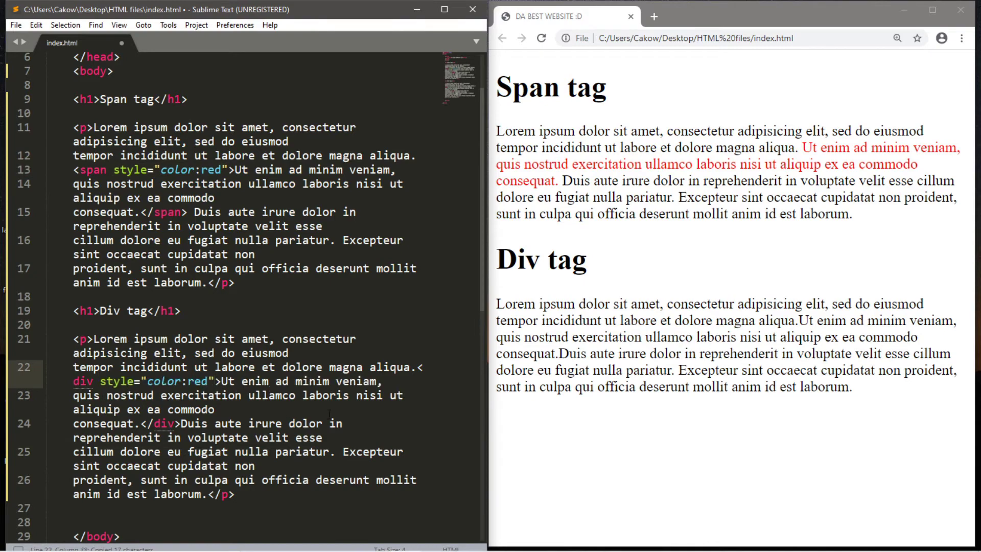
{"action": "key", "text": "ctrl+s"}
{"action": "left_click", "coordinate": [541, 38]}
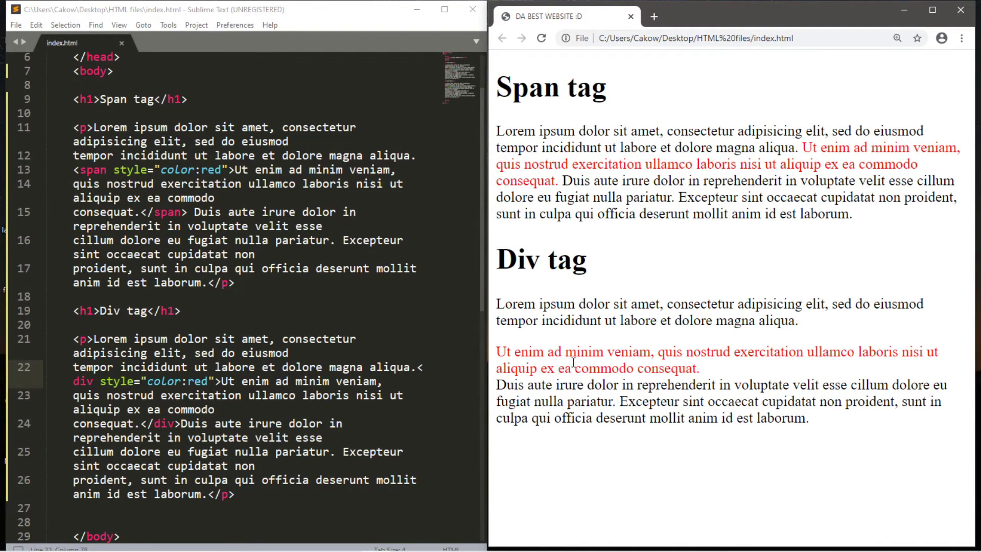
Widen the Chrome window, then narrow it so the page text reflows.
{"action": "left_click_drag", "start_coordinate": [487, 373], "coordinate": [100, 354]}
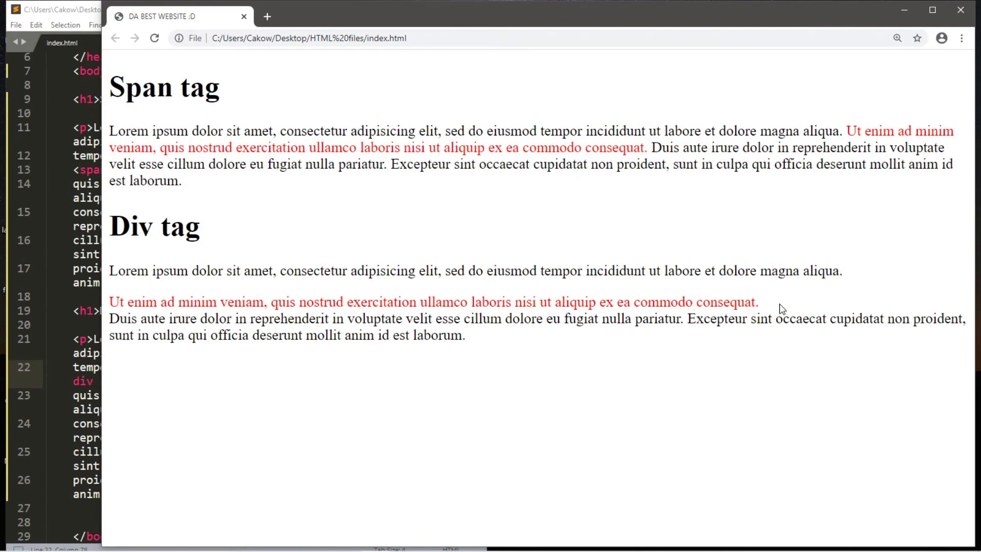
{"action": "mouse_move", "coordinate": [102, 349]}
{"action": "left_mouse_down"}
{"action": "mouse_move", "coordinate": [571, 327]}
{"action": "mouse_move", "coordinate": [488, 327]}
{"action": "left_mouse_up"}
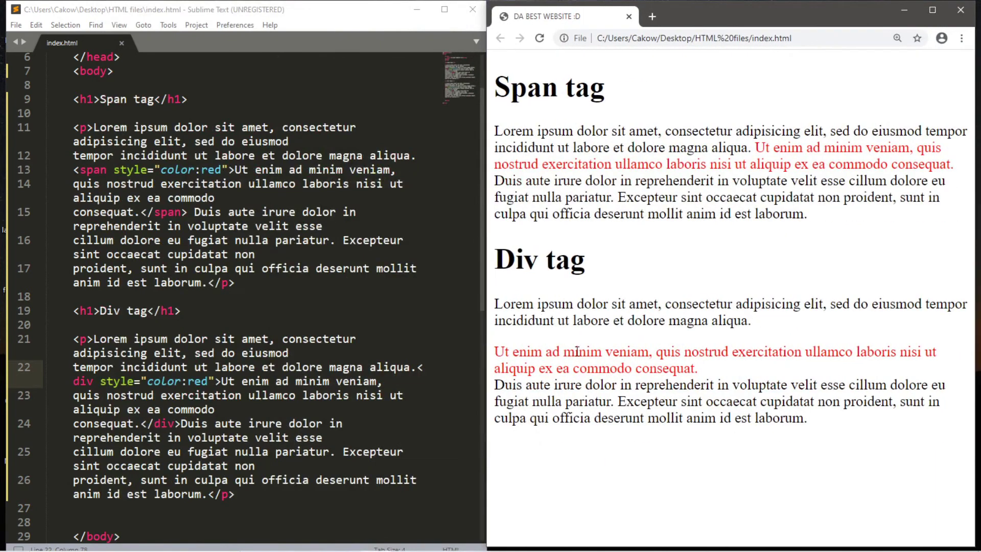